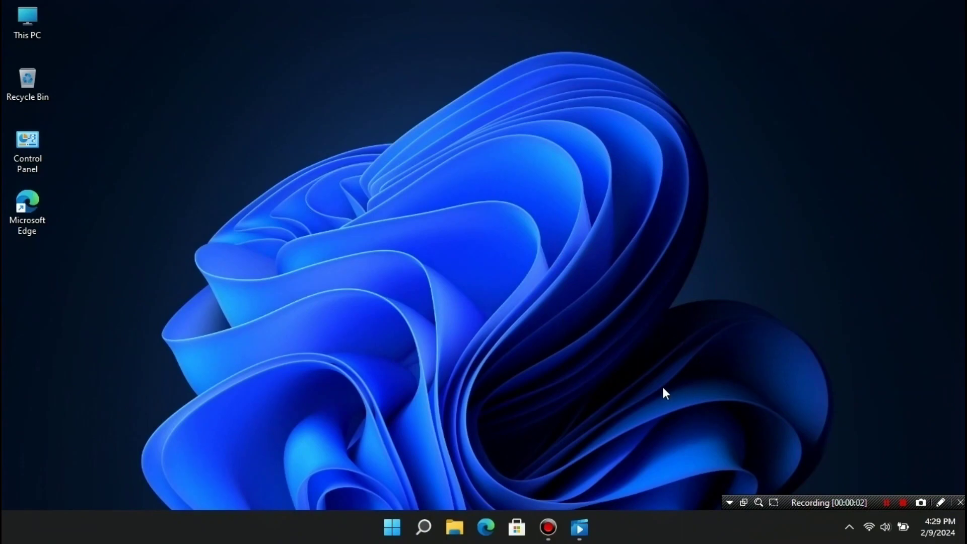
# - Open Device Manager in Computer Management for this PC and select the 3D Video Controller under Other devices
pyautogui.click(455, 526)
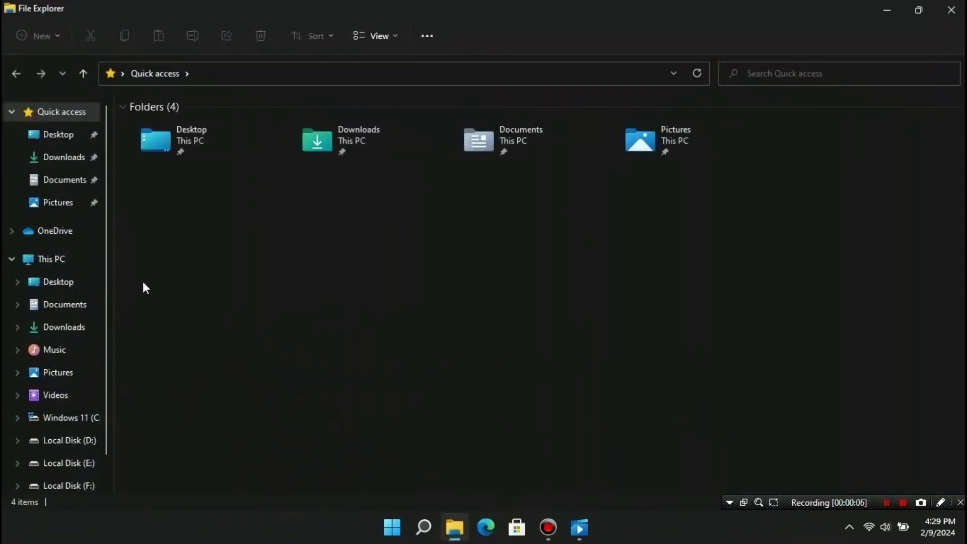
pyautogui.rightClick(54, 263)
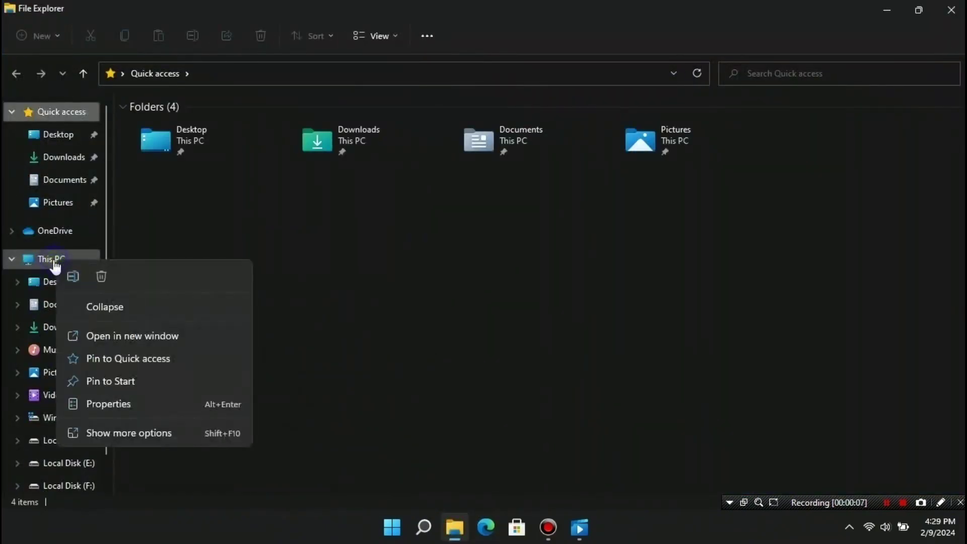
pyautogui.click(124, 433)
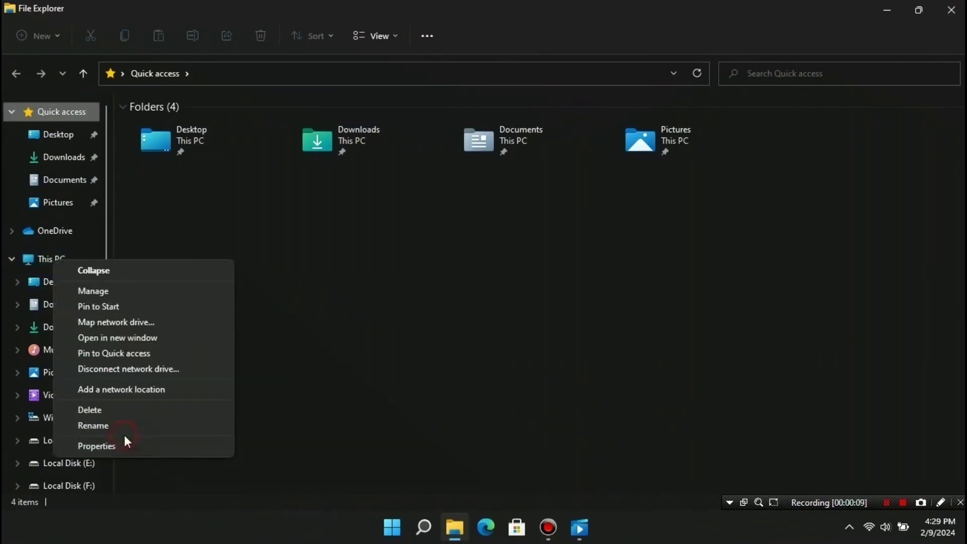
pyautogui.click(101, 295)
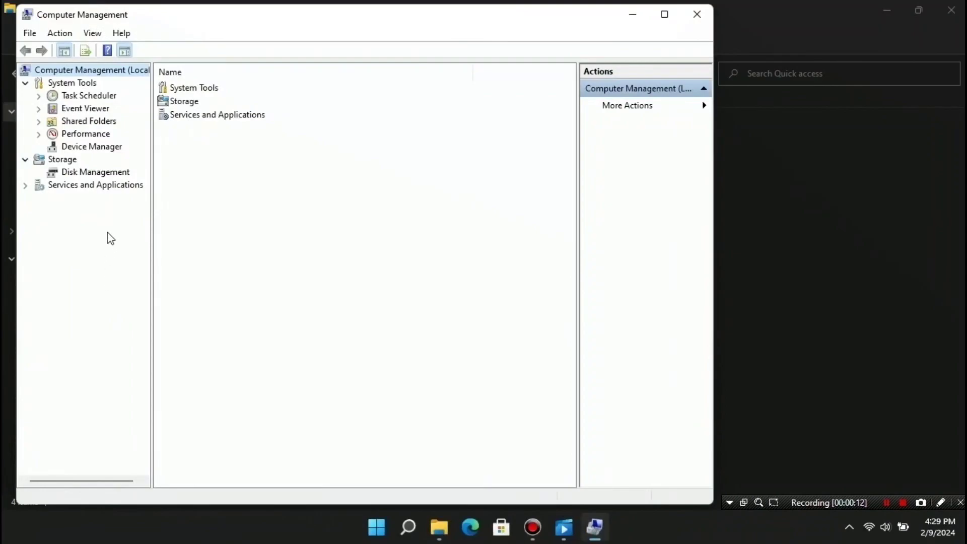
pyautogui.click(93, 147)
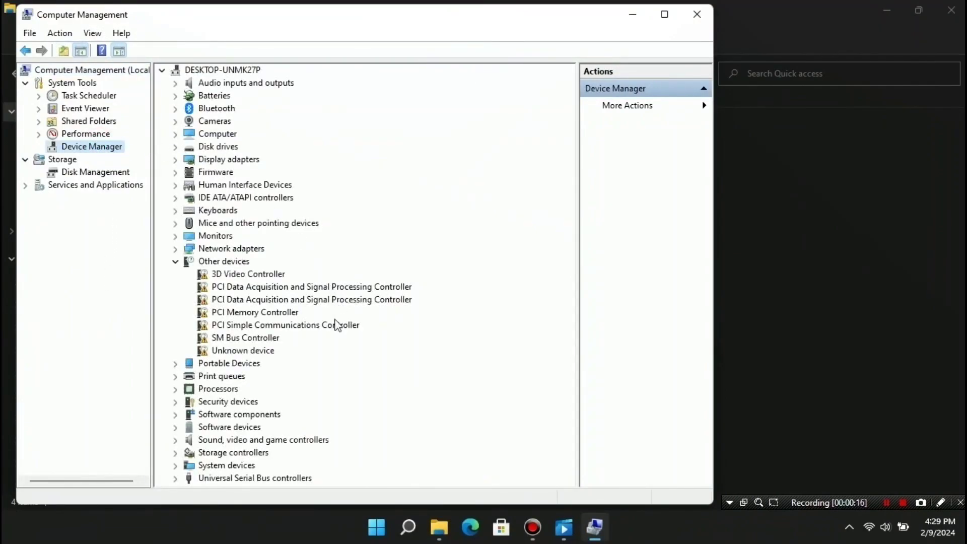
pyautogui.click(240, 276)
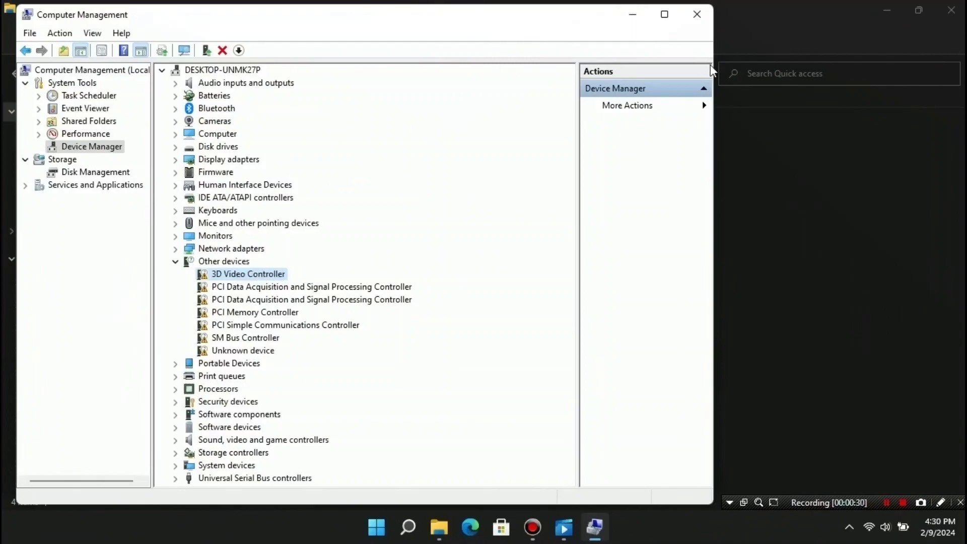
# - Narrow the Computer Management window and its console tree, and minimize the window
pyautogui.moveTo(714, 68); pyautogui.dragTo(391, 70)
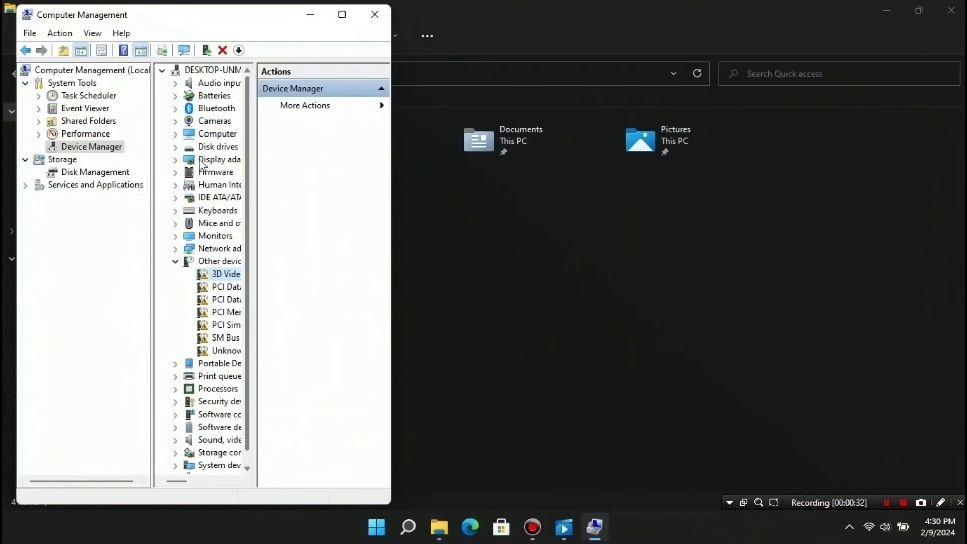
pyautogui.moveTo(151, 176); pyautogui.dragTo(89, 176)
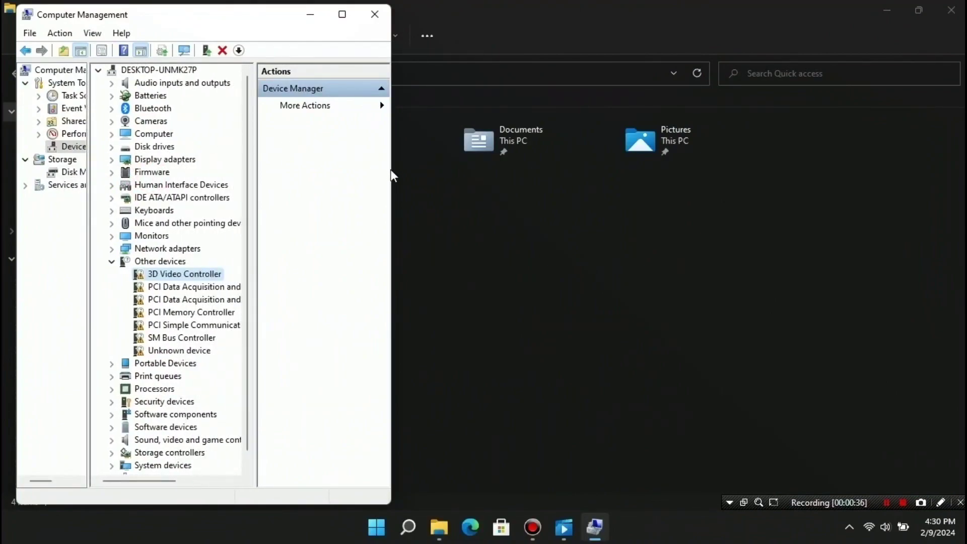
pyautogui.moveTo(391, 170); pyautogui.dragTo(348, 189)
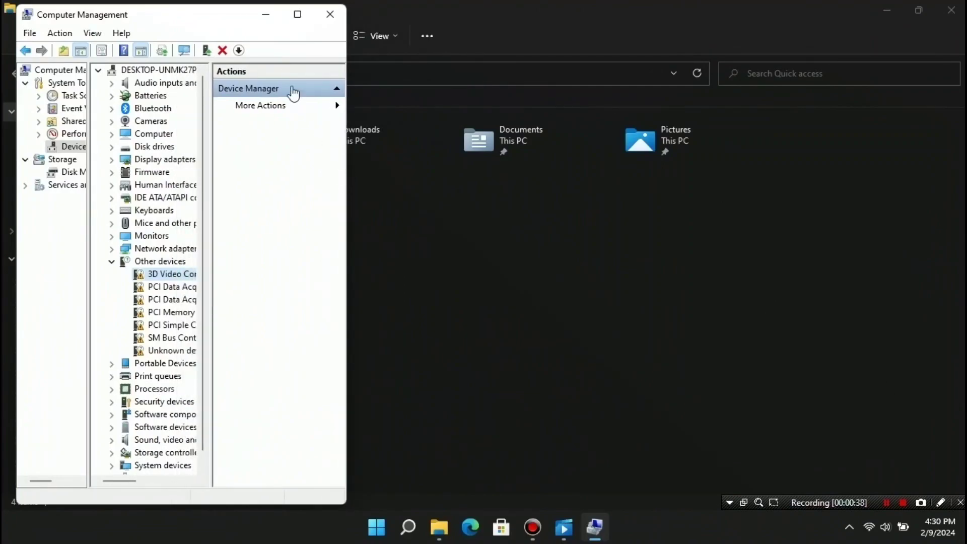
pyautogui.click(263, 15)
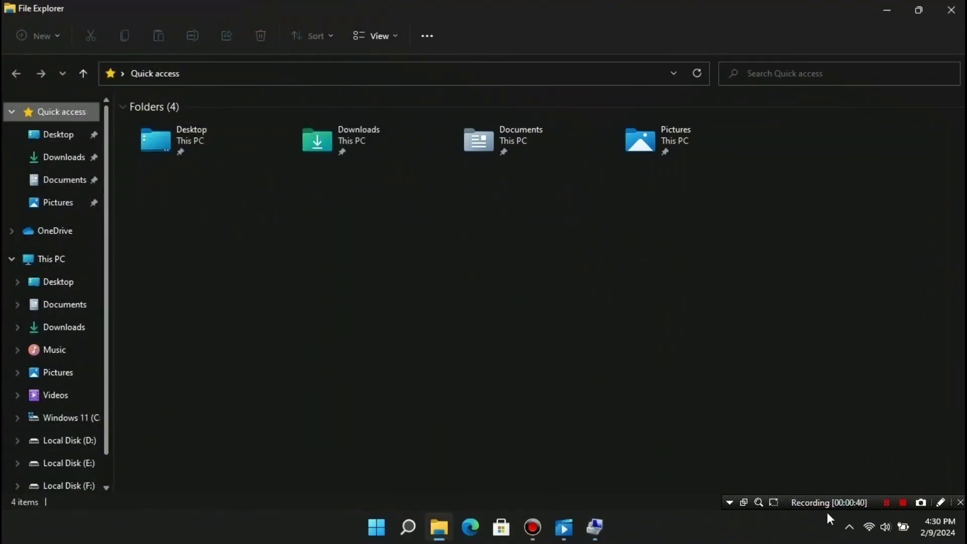
# - Check the Wi-Fi connection in the quick settings, and close File Explorer
pyautogui.click(870, 526)
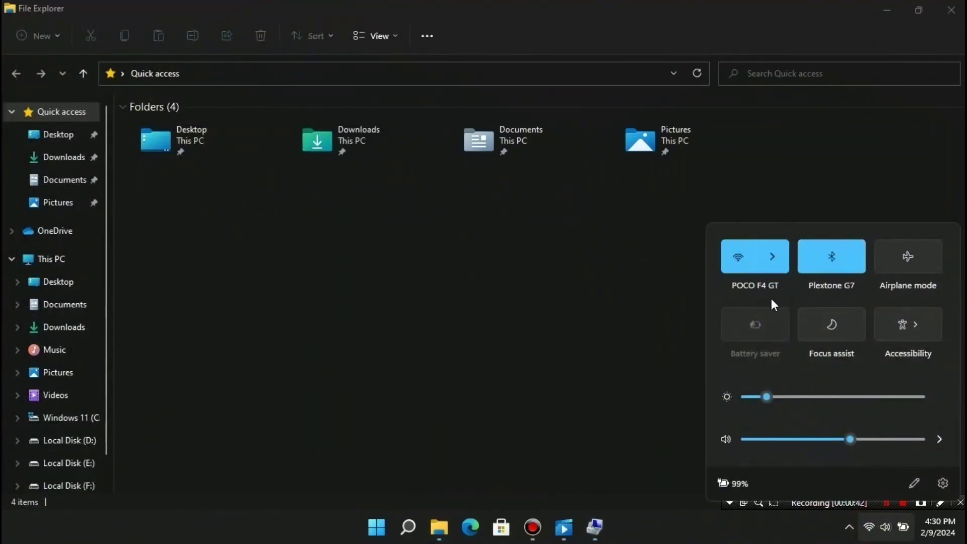
pyautogui.click(533, 300)
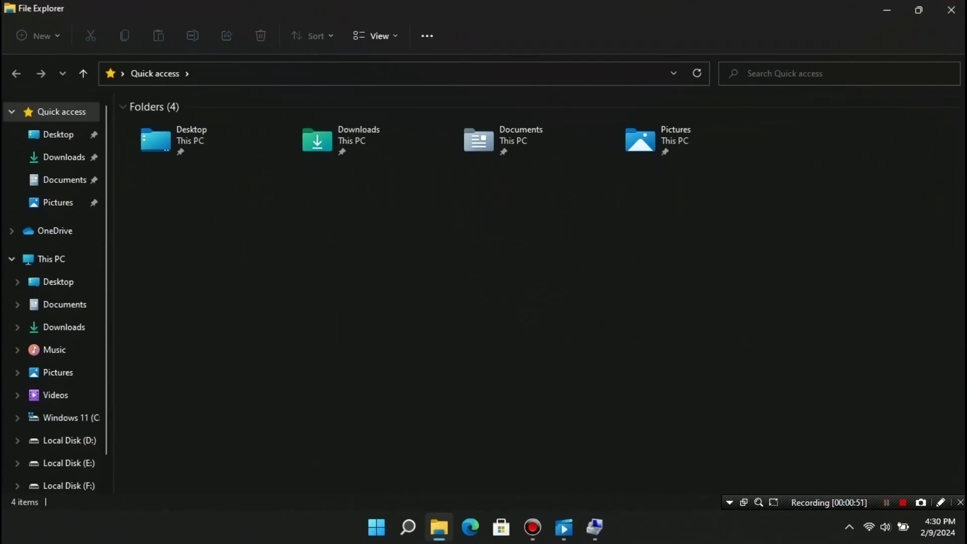
pyautogui.click(952, 9)
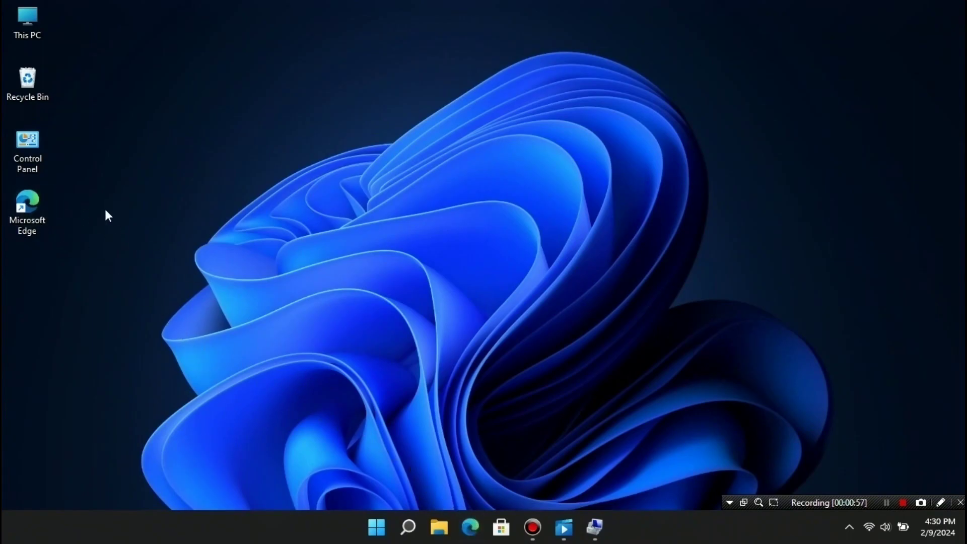
# - Open Microsoft Edge and search the web for "3dp chip terbaru"
pyautogui.click(408, 527)
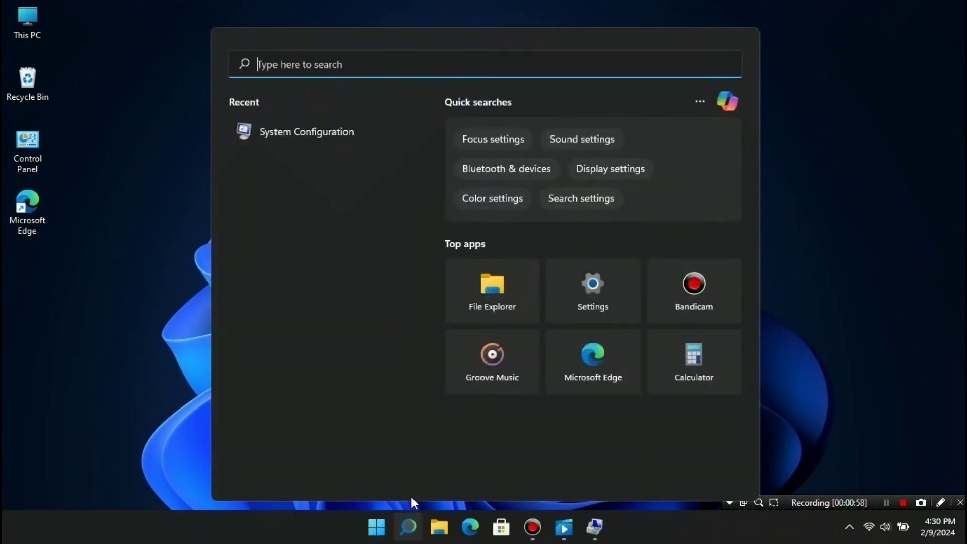
pyautogui.write('microsoft edge')
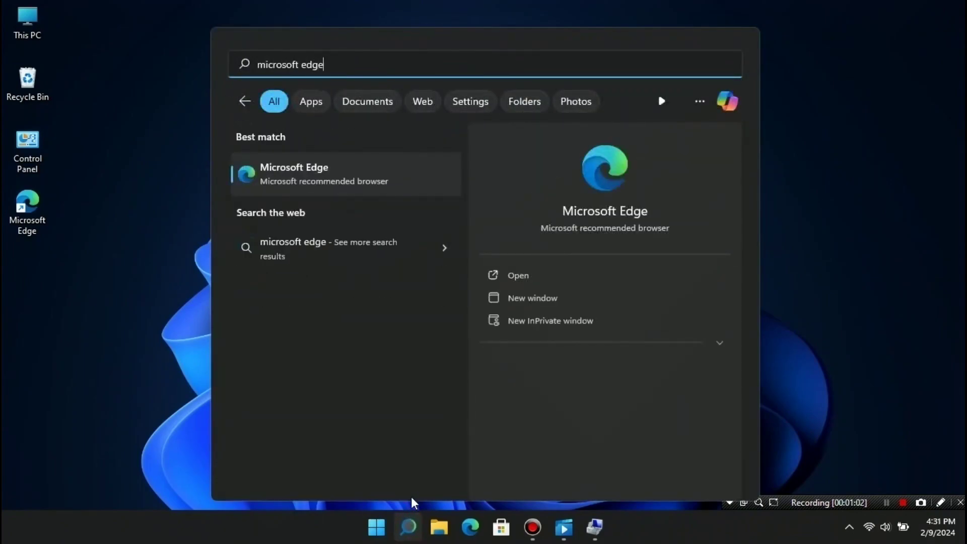
pyautogui.click(340, 171)
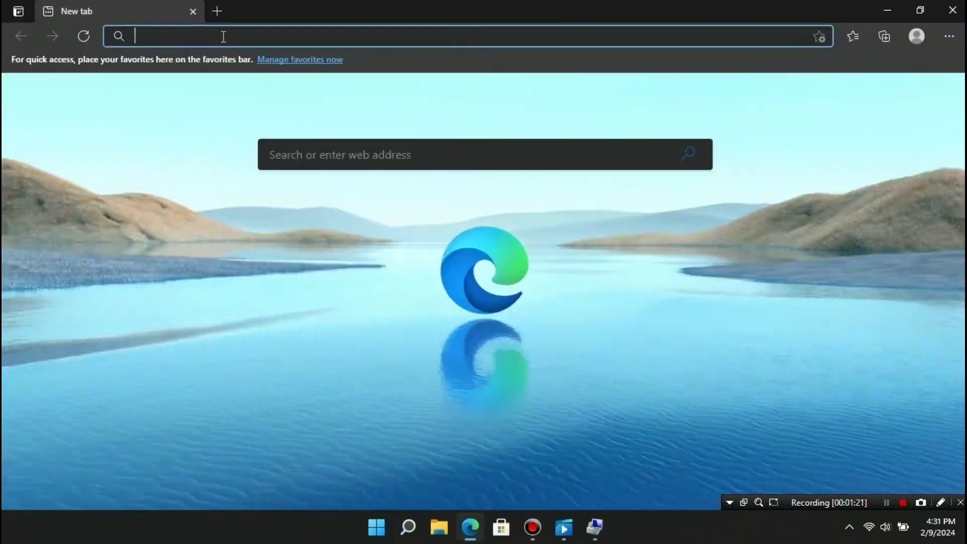
pyautogui.write('3dp')
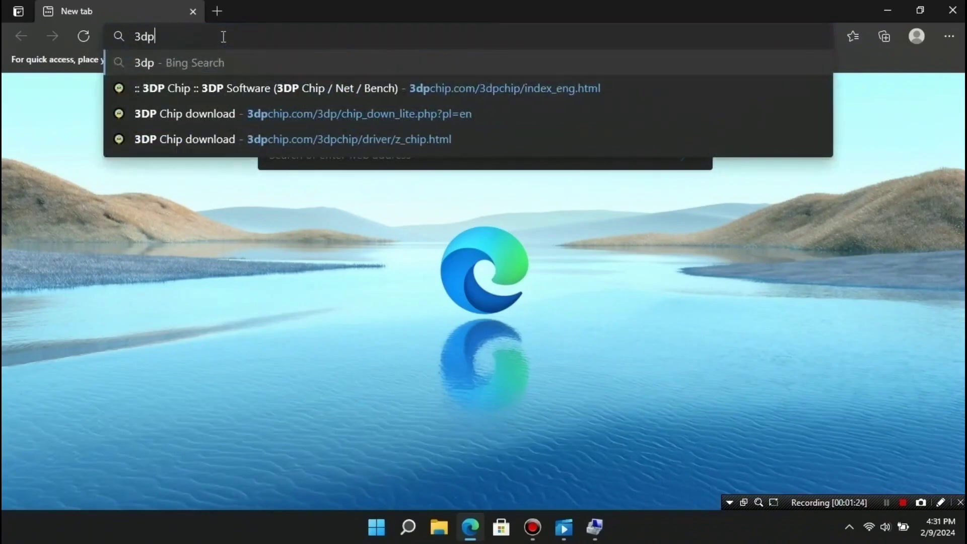
pyautogui.write(' chip')
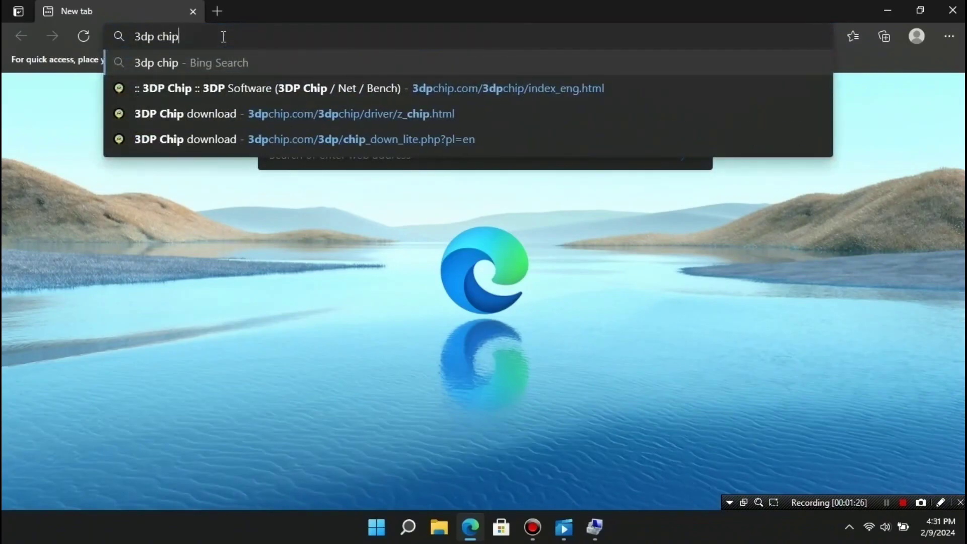
pyautogui.write(' terbaru')
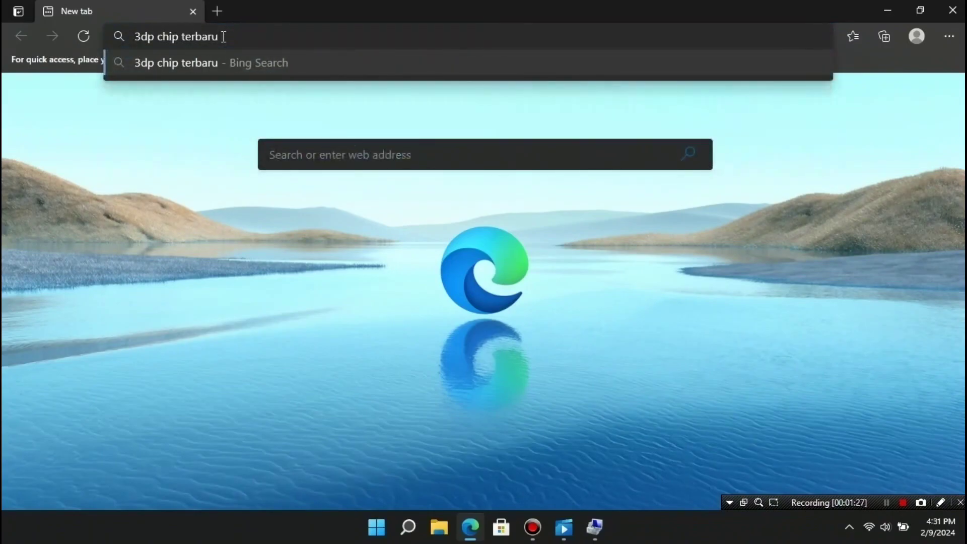
pyautogui.press('Return')
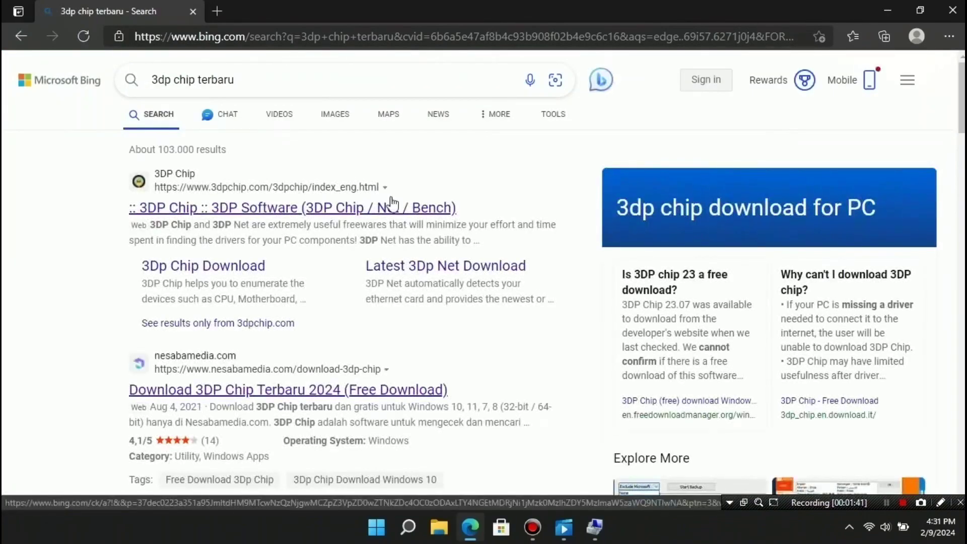
# - Download the latest 3DP Chip version from the official 3dpchip.com site and dismiss the sponsored ad
pyautogui.click(234, 207)
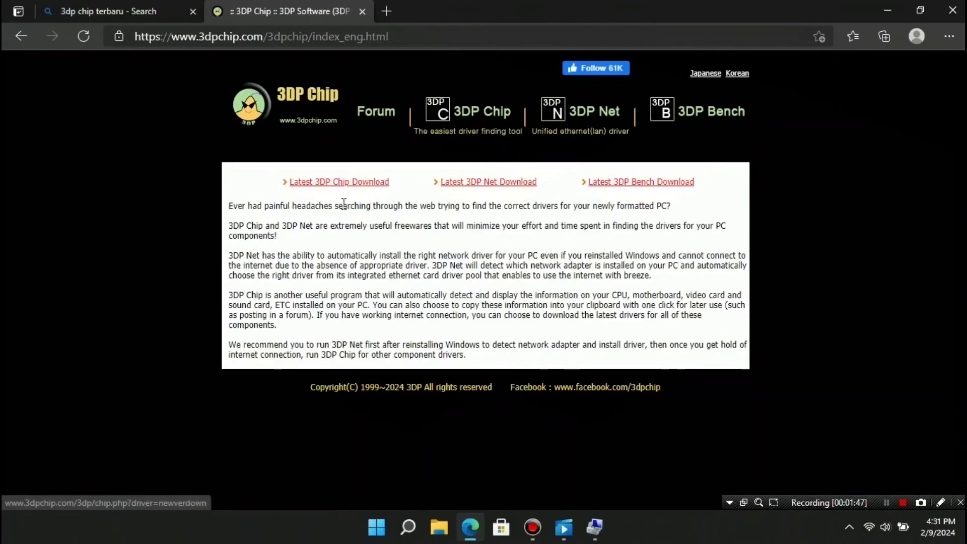
pyautogui.click(342, 182)
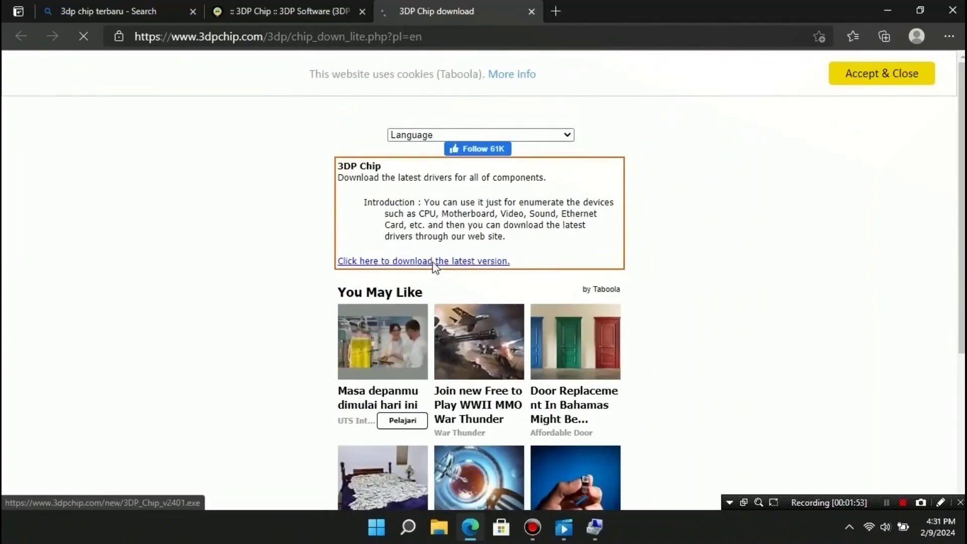
pyautogui.click(433, 262)
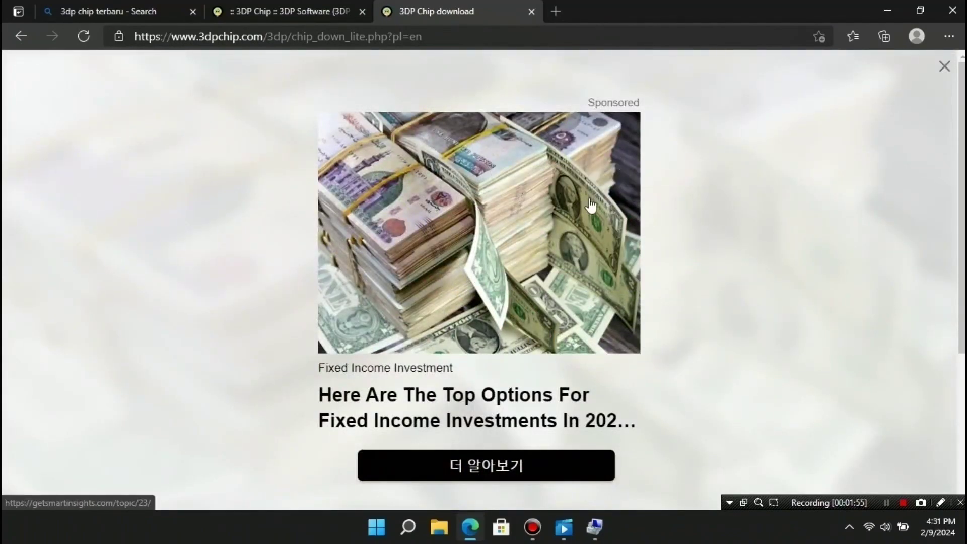
pyautogui.click(946, 67)
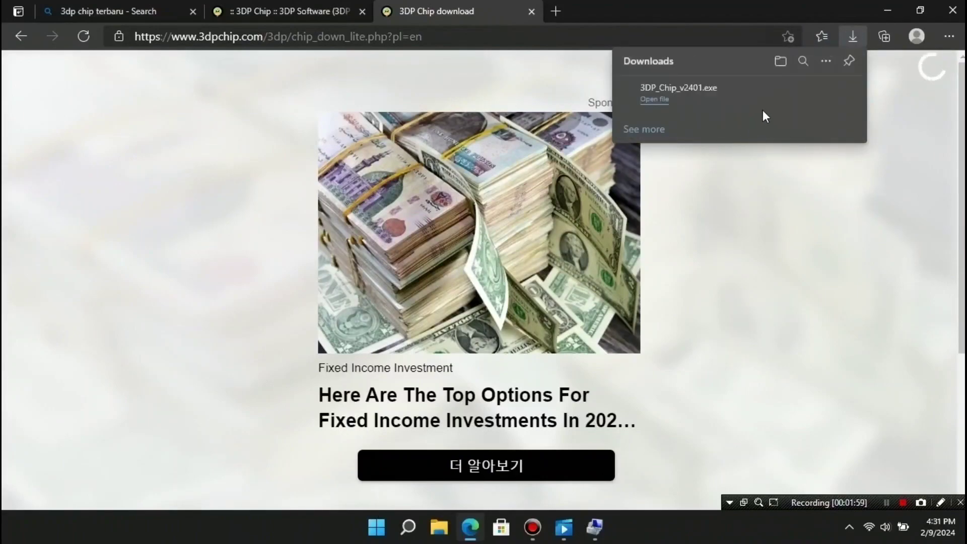
# - Launch the downloaded 3DP_Chip_v2401.exe, close the browser and move the 3DP Chip window higher on the desktop
pyautogui.click(654, 99)
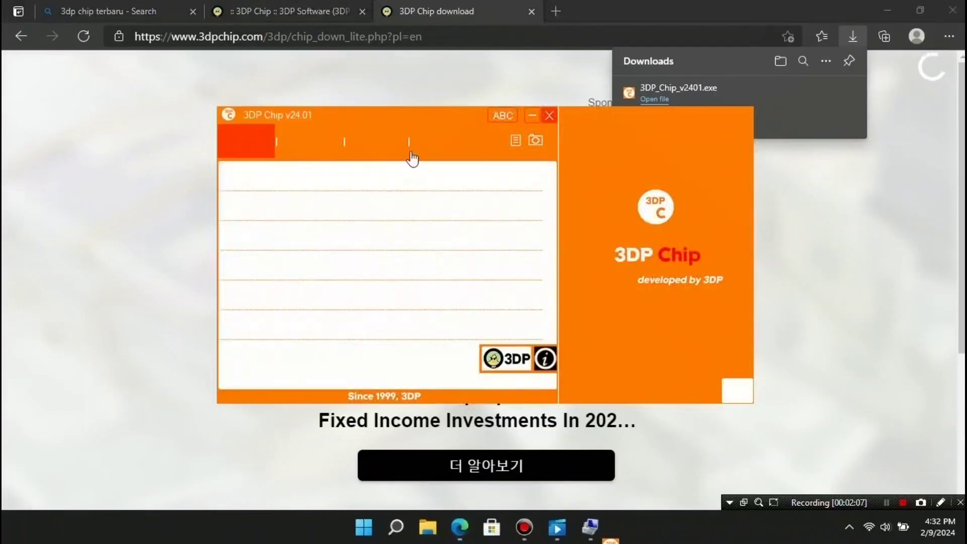
pyautogui.click(953, 11)
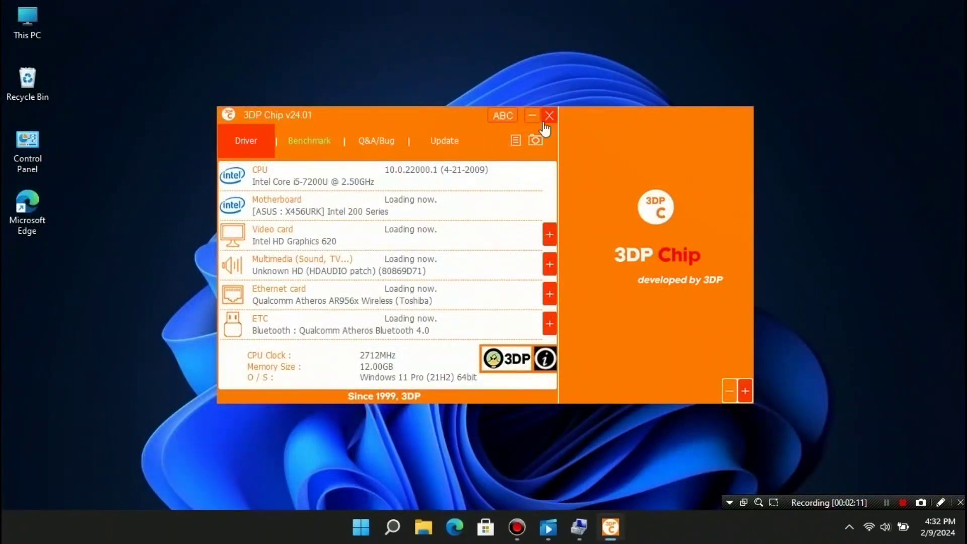
pyautogui.moveTo(451, 118); pyautogui.dragTo(471, 26)
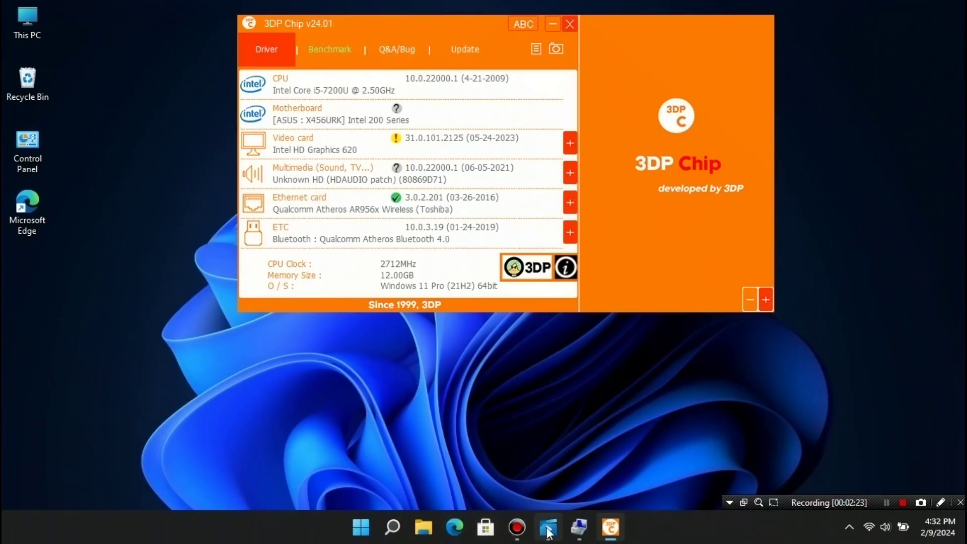
# - Restore the Computer Management window and place the 3DP Chip window beside it without overlap
pyautogui.click(579, 527)
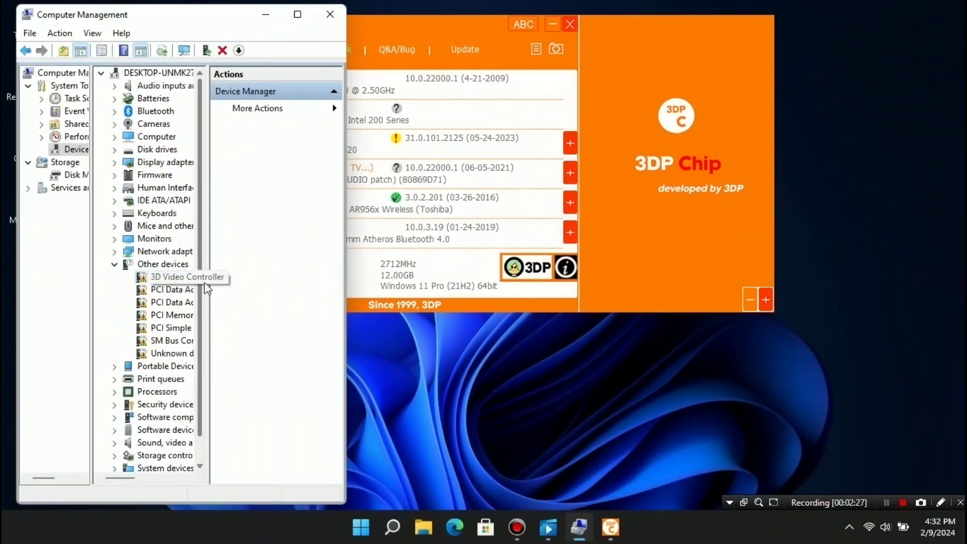
pyautogui.click(445, 20)
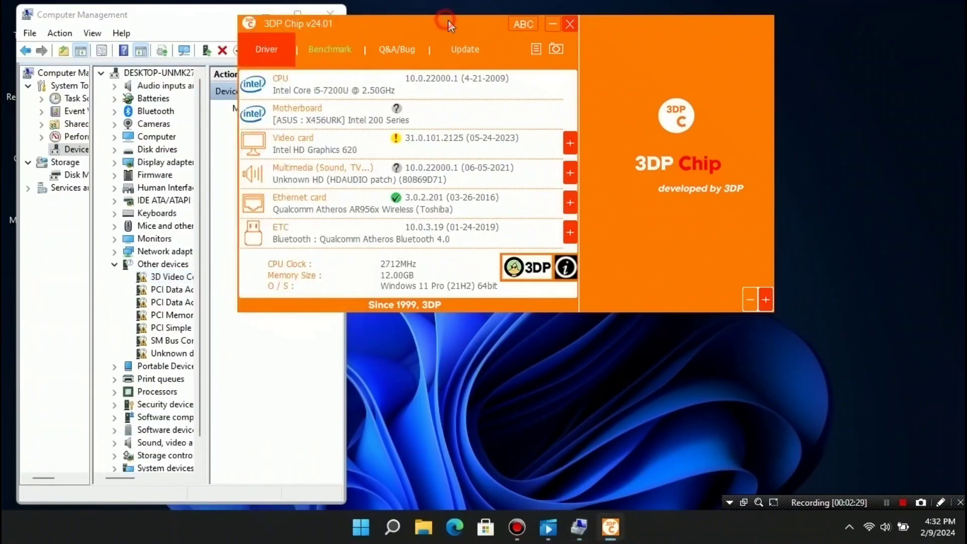
pyautogui.moveTo(477, 18); pyautogui.dragTo(631, 34)
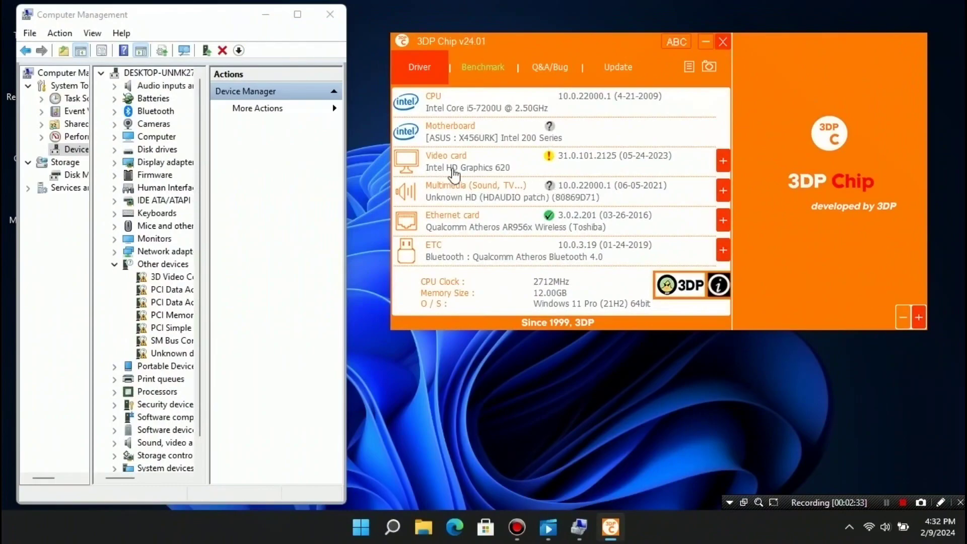
# - Choose the NVIDIA GeForce 930MX (17W) video card in 3DP Chip and start downloading its driver v31.0.15.5146
pyautogui.click(724, 161)
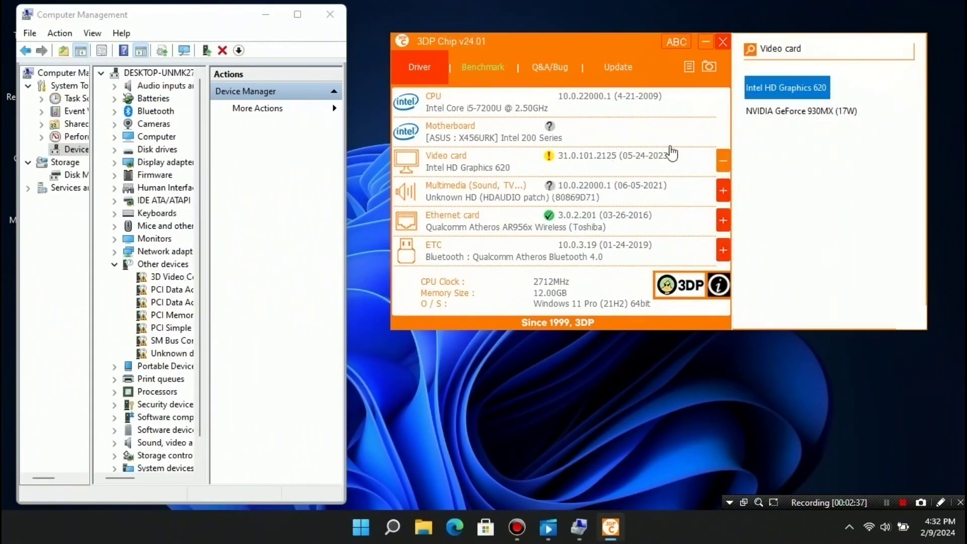
pyautogui.click(795, 118)
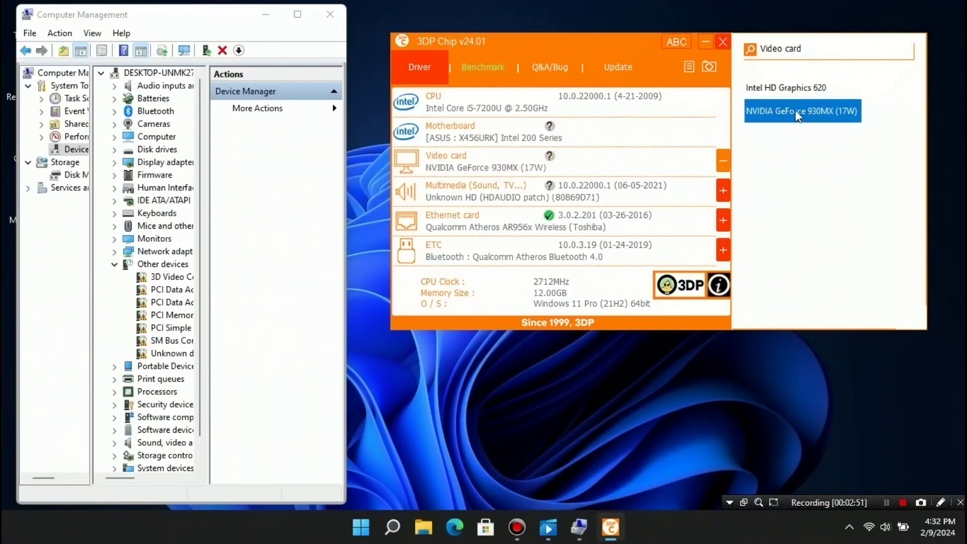
pyautogui.click(499, 160)
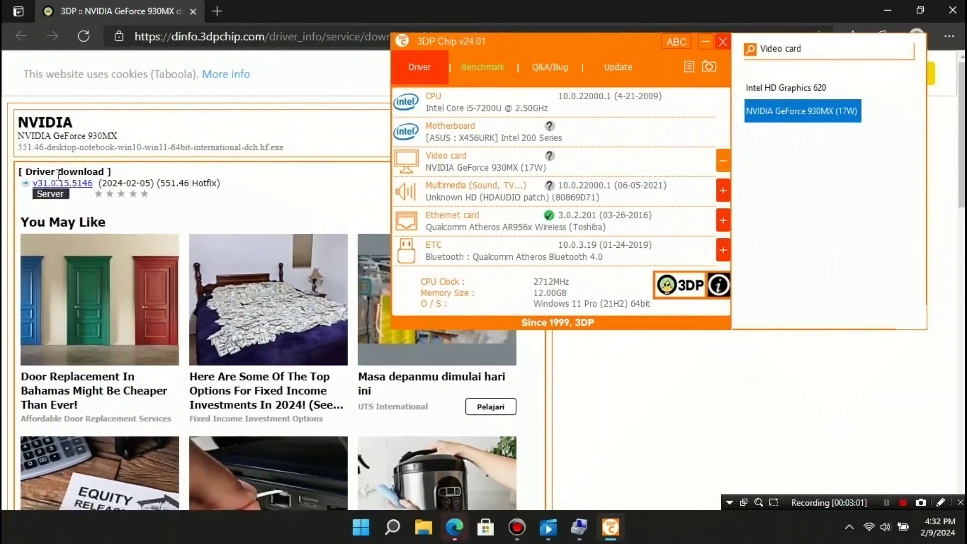
pyautogui.click(80, 185)
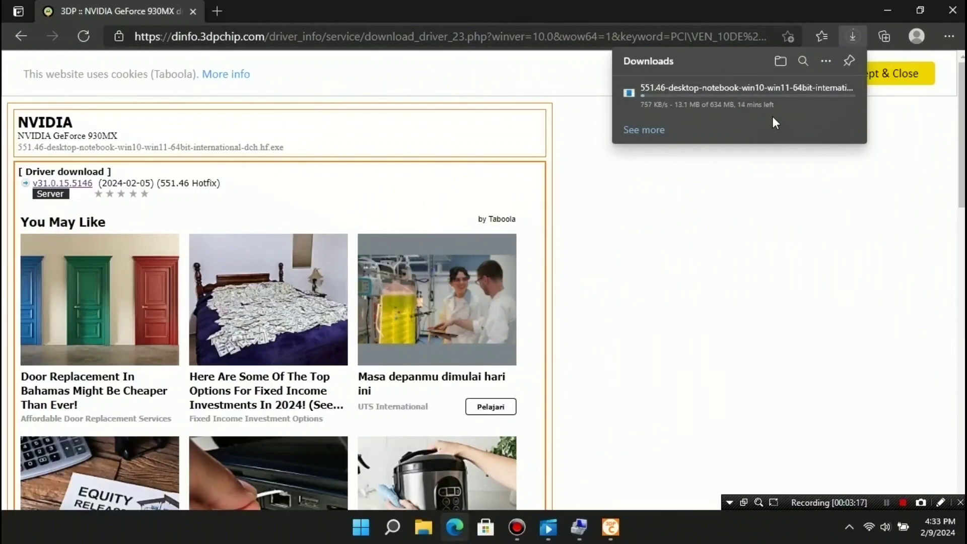
# - Close the browser and 3DP Chip, leaving Device Manager open
pyautogui.click(953, 11)
pyautogui.click(723, 42)
pyautogui.click(748, 61)
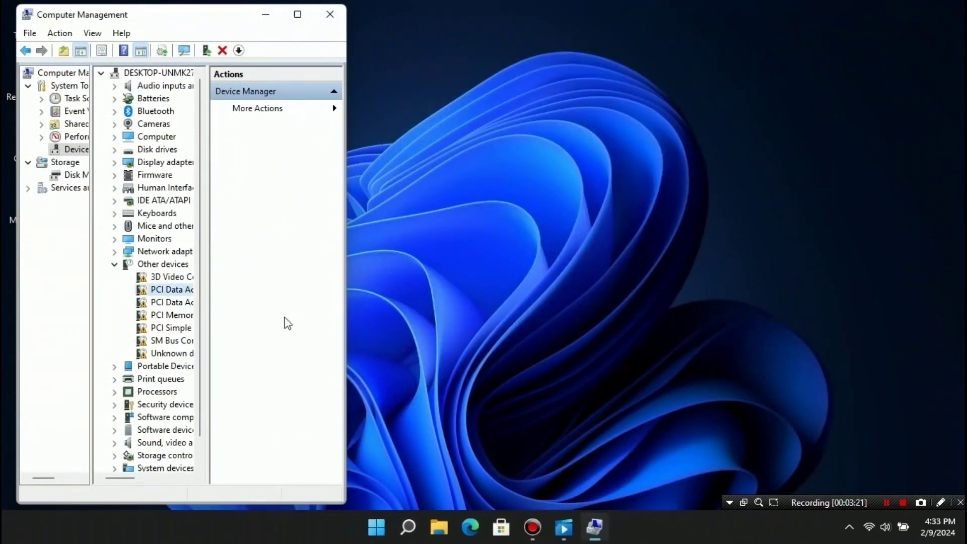
# - Launch the 546.33 NVIDIA desktop driver installer from the Downloads folder and close File Explorer
pyautogui.click(441, 533)
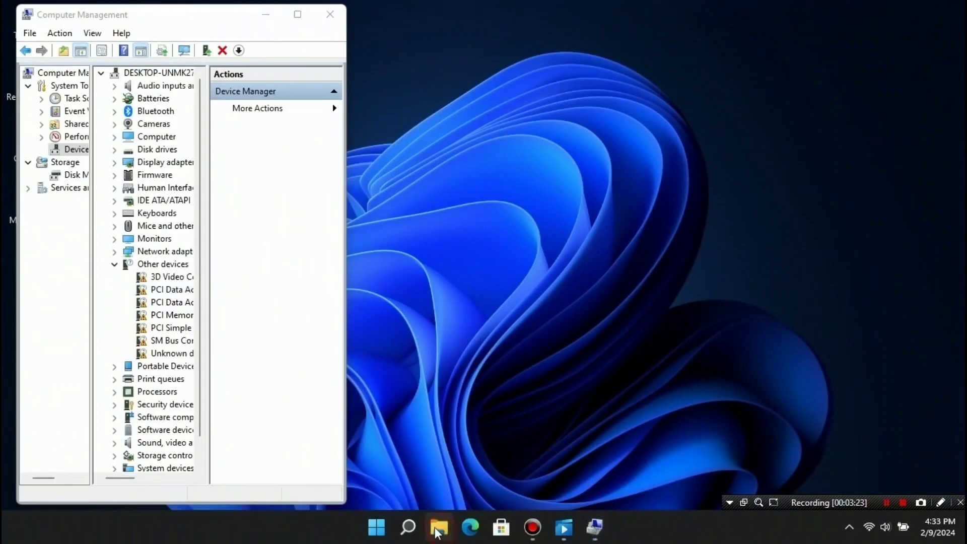
pyautogui.click(70, 157)
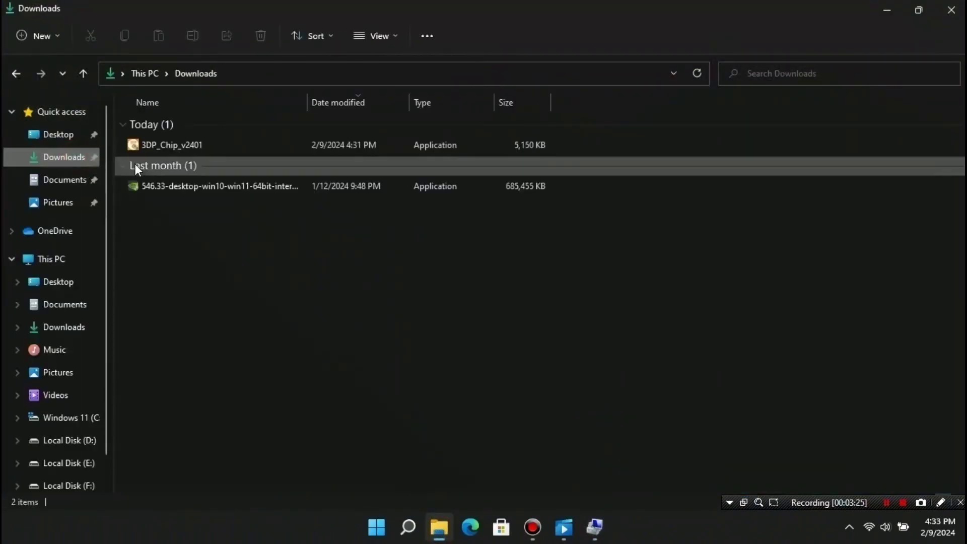
pyautogui.click(176, 186)
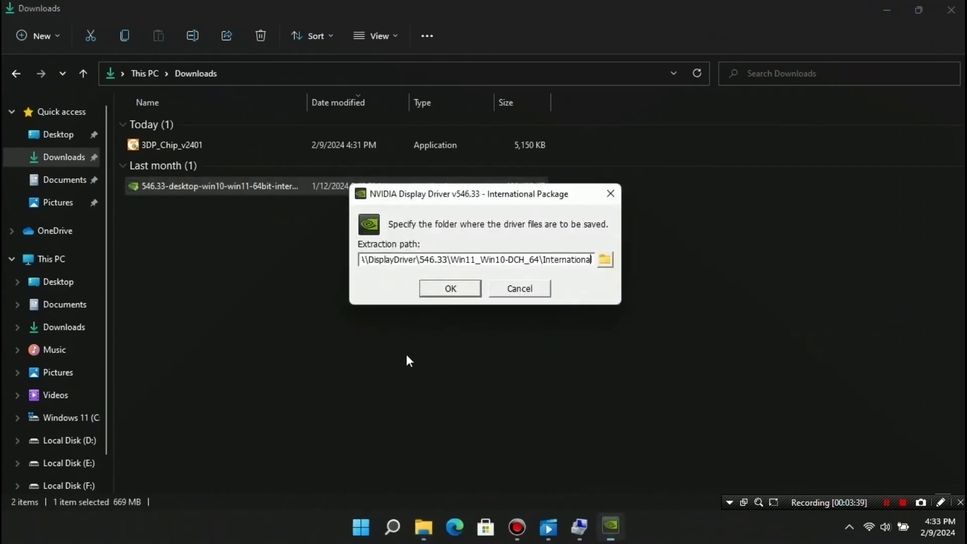
pyautogui.click(954, 9)
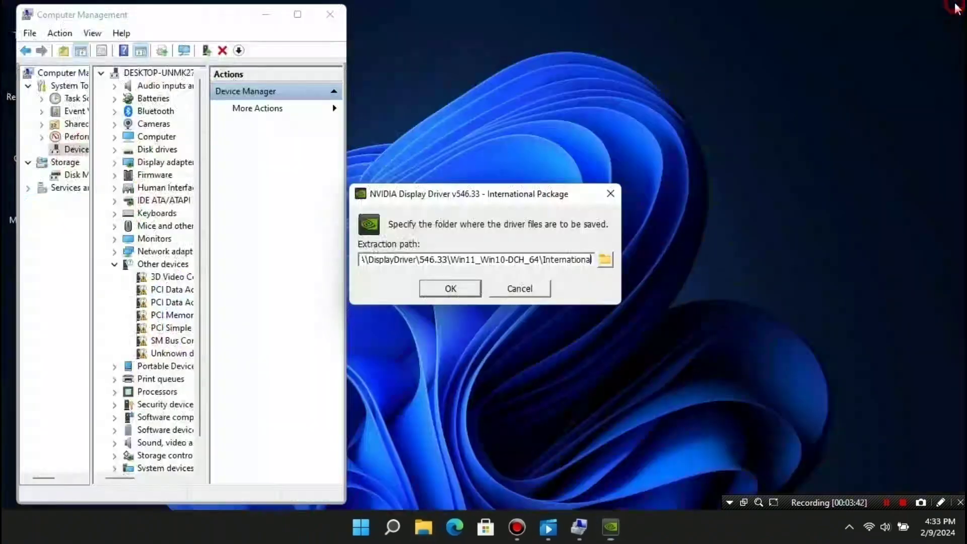
# - Extract the NVIDIA 546.33 driver files to the suggested path and place the NVIDIA Installer window beside Computer Management without overlap
pyautogui.moveTo(482, 185); pyautogui.dragTo(661, 158)
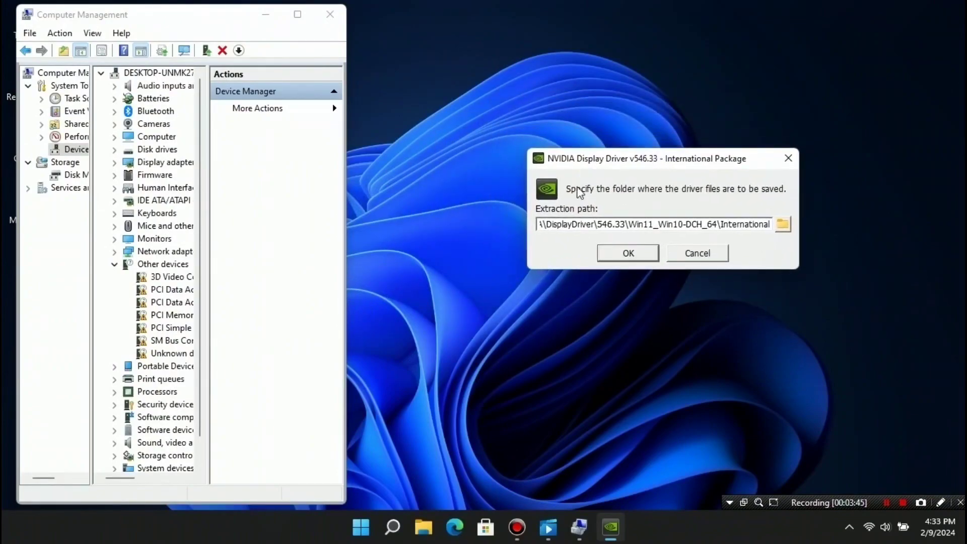
pyautogui.click(627, 253)
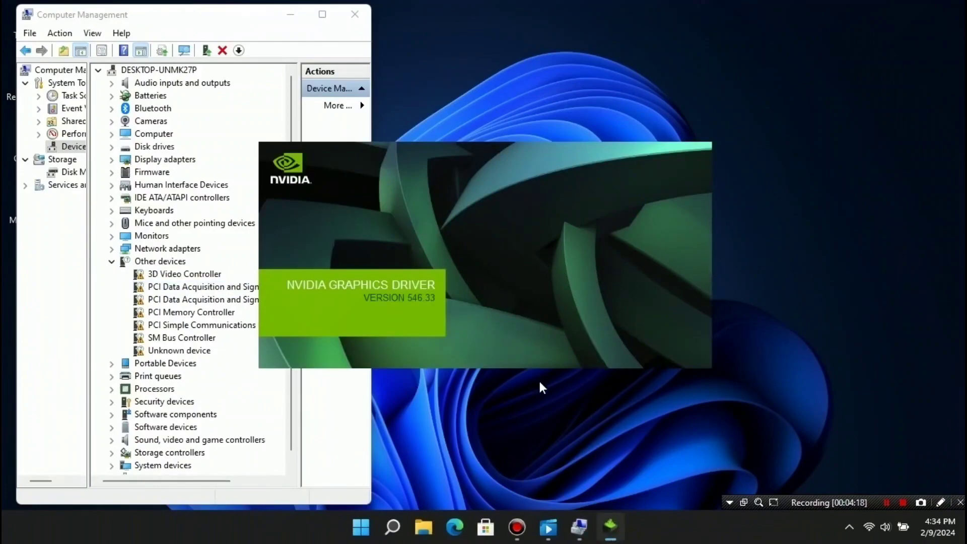
pyautogui.moveTo(508, 107); pyautogui.dragTo(702, 109)
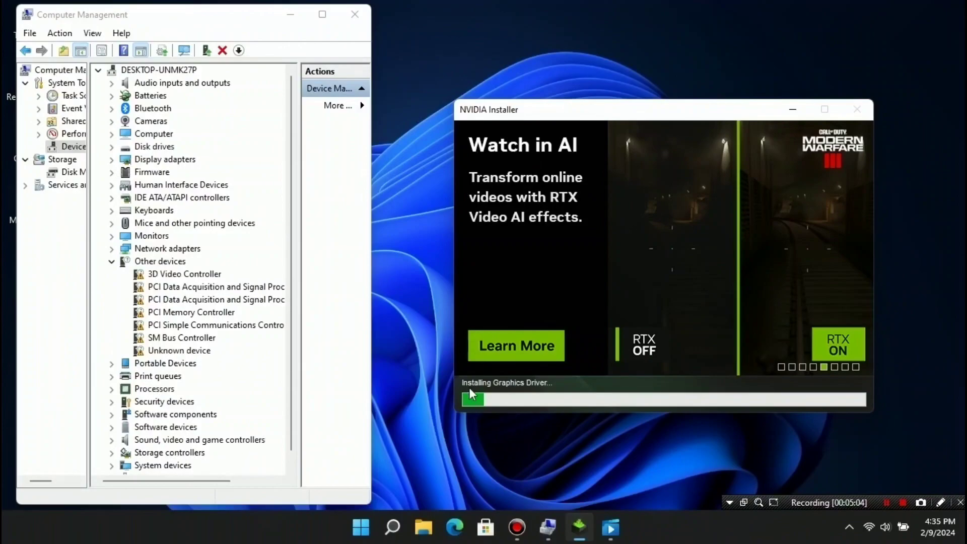
# - Check the NVIDIA GeForce 930MX display adapter and the Other devices group in Device Manager, and scan for hardware changes
pyautogui.click(197, 273)
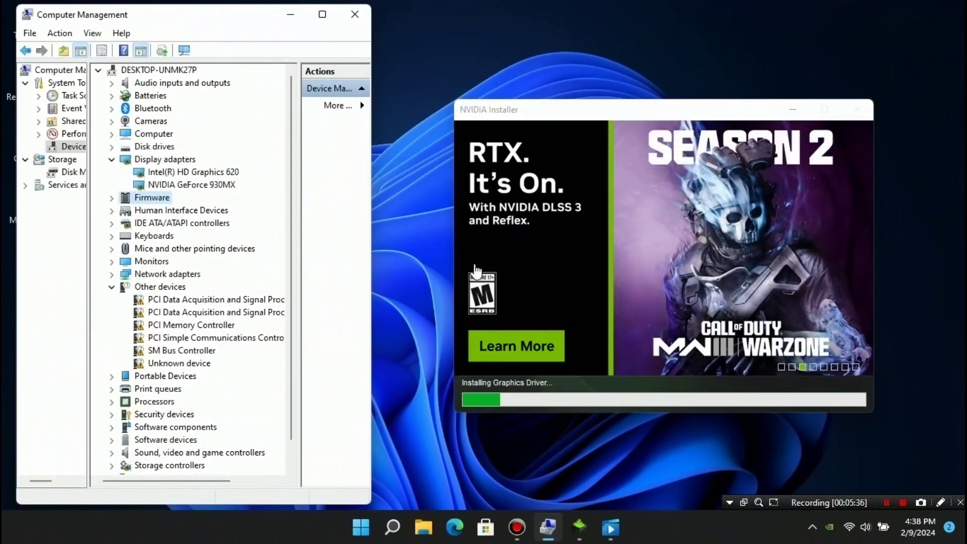
pyautogui.click(187, 185)
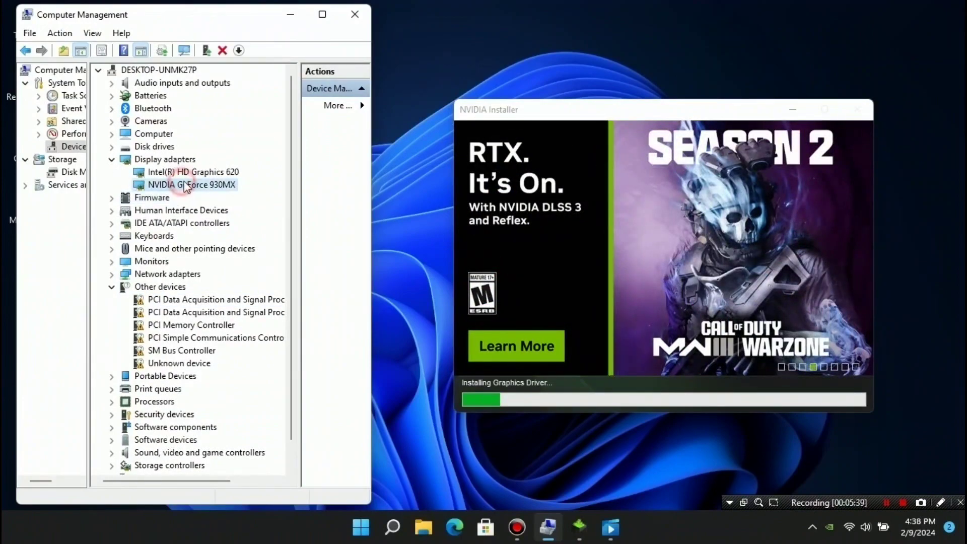
pyautogui.click(181, 287)
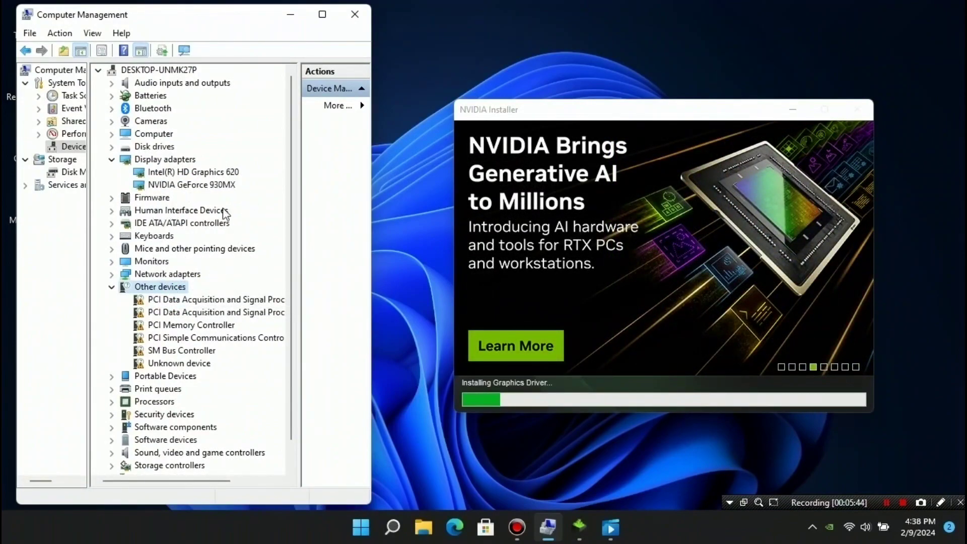
pyautogui.click(198, 185)
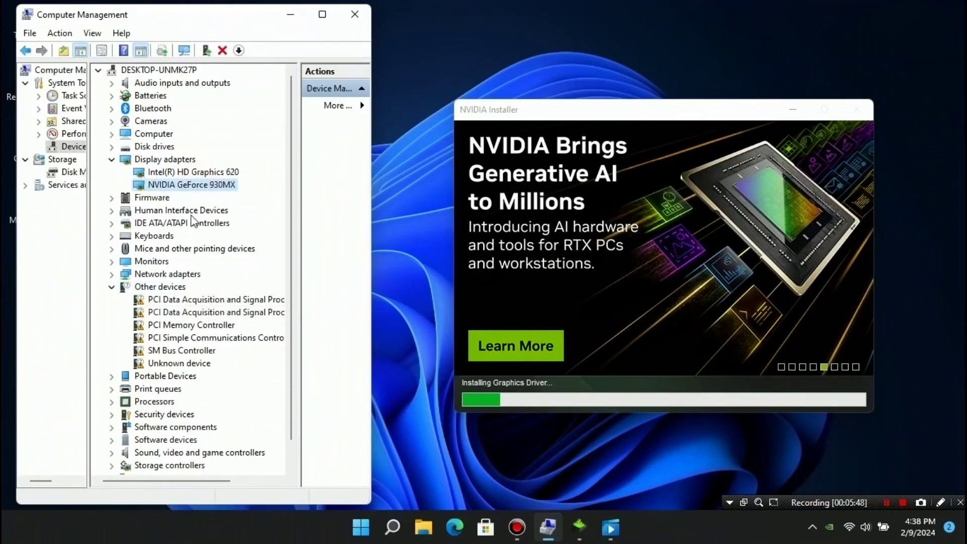
pyautogui.click(183, 50)
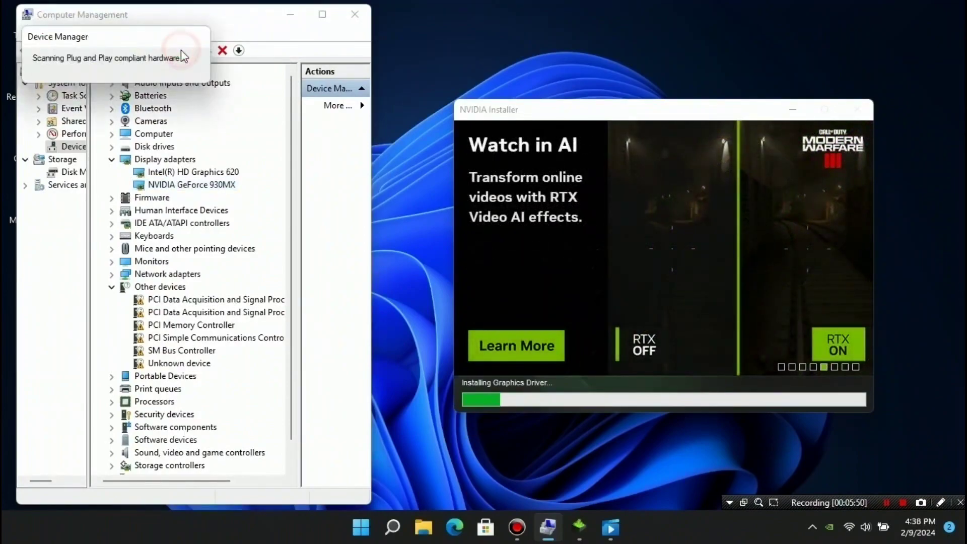